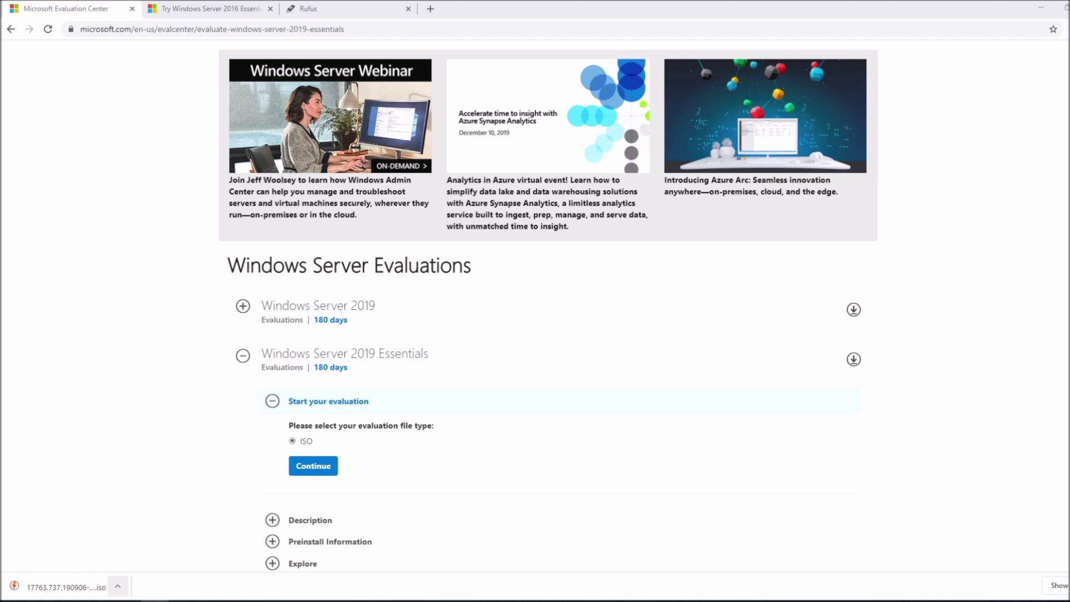
# - Go back to the Windows Server 2019 evaluations list in the Evaluation Center
pyautogui.hotkey('alt', 'Left')
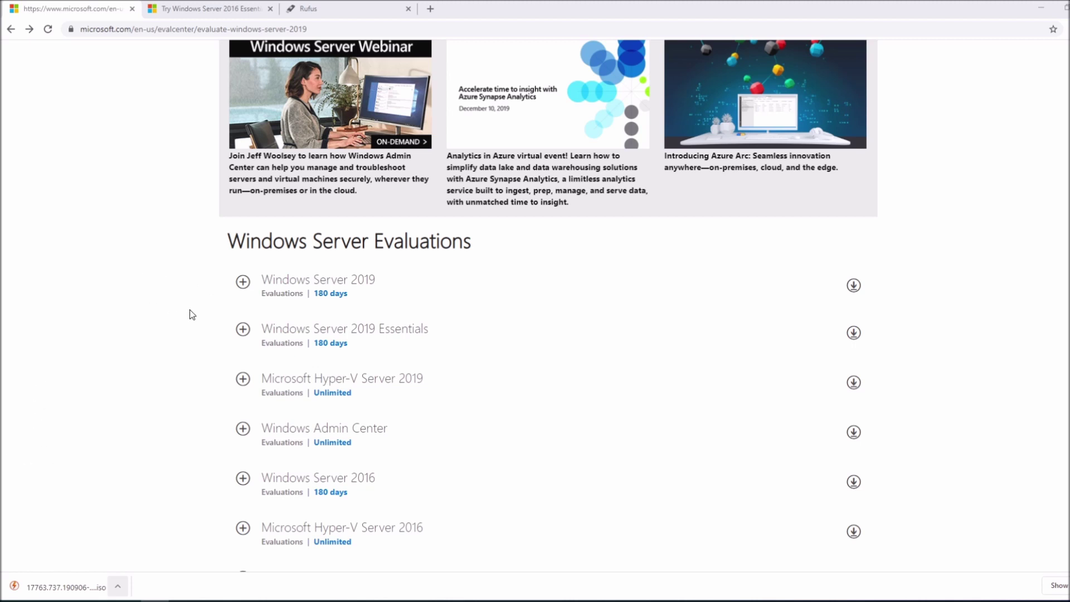
# - Start the 2019 Essentials ISO download and select the 17763.737 SERVERESSENTIALS x64 ISO file name
pyautogui.click(243, 331)
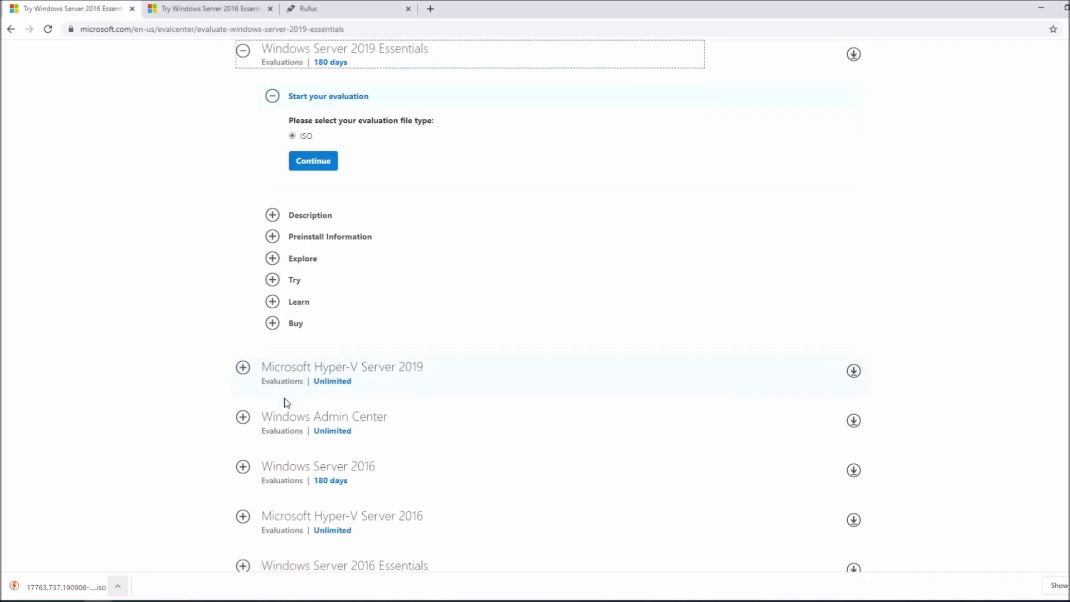
pyautogui.click(313, 163)
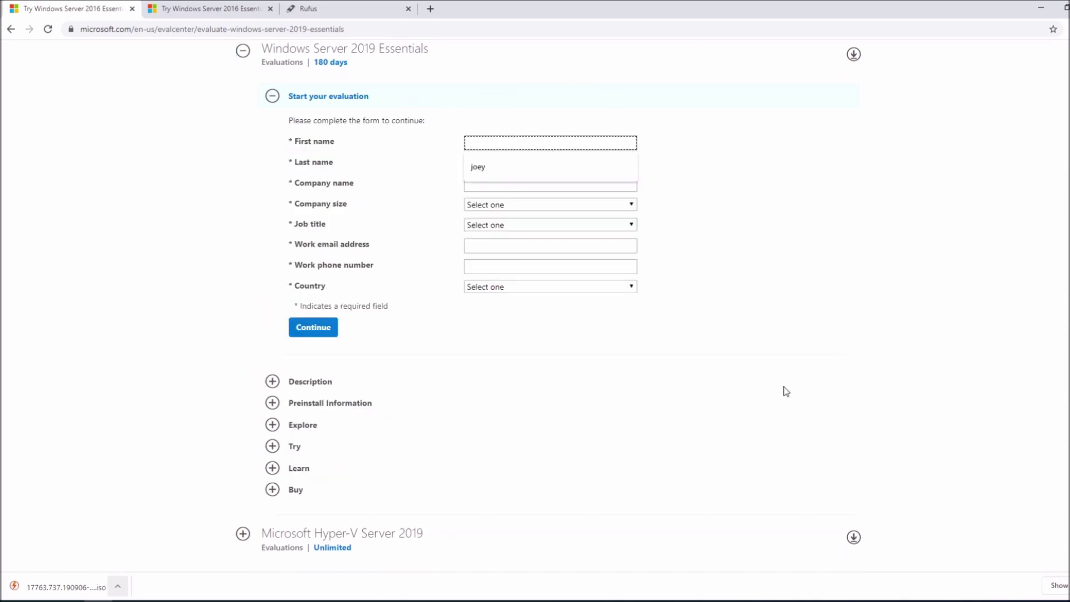
pyautogui.click(202, 7)
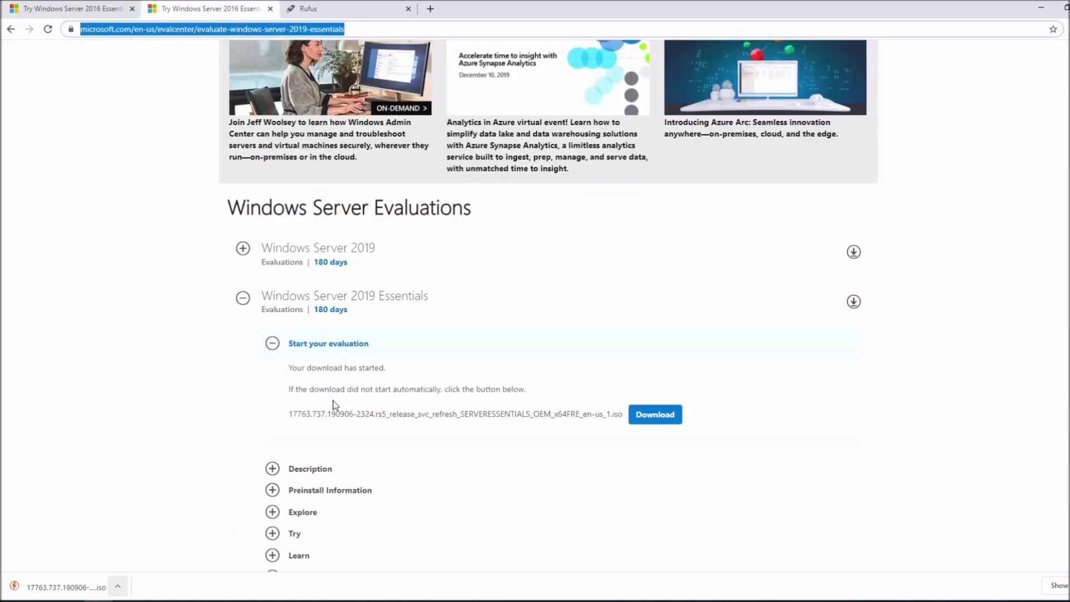
pyautogui.moveTo(292, 413); pyautogui.dragTo(615, 417)
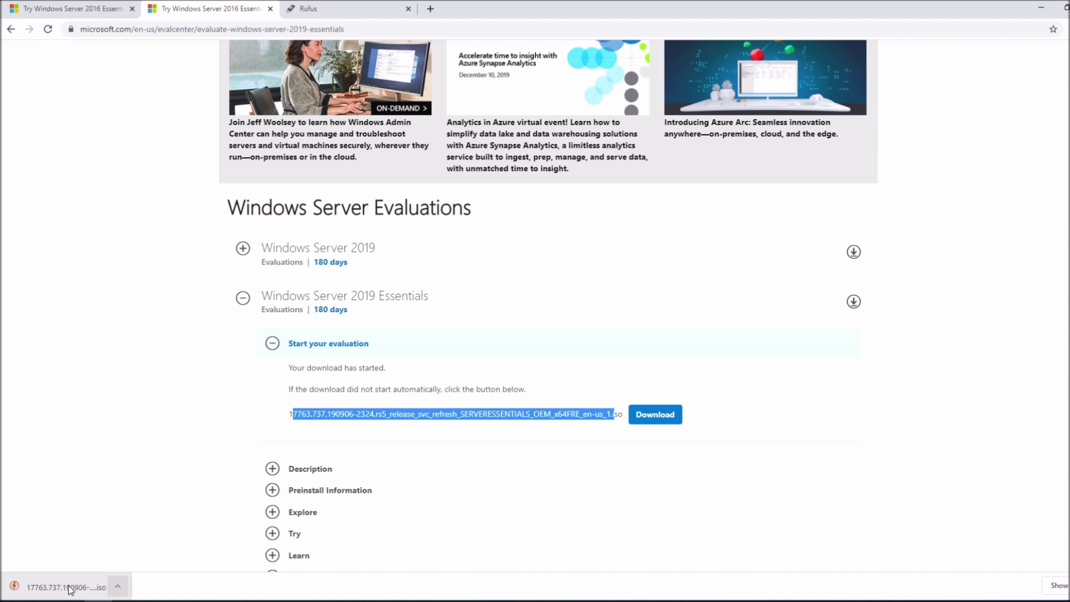
# - Scroll the Rufus website to the Rufus 3.8 Download section, then minimize the browser
pyautogui.click(308, 8)
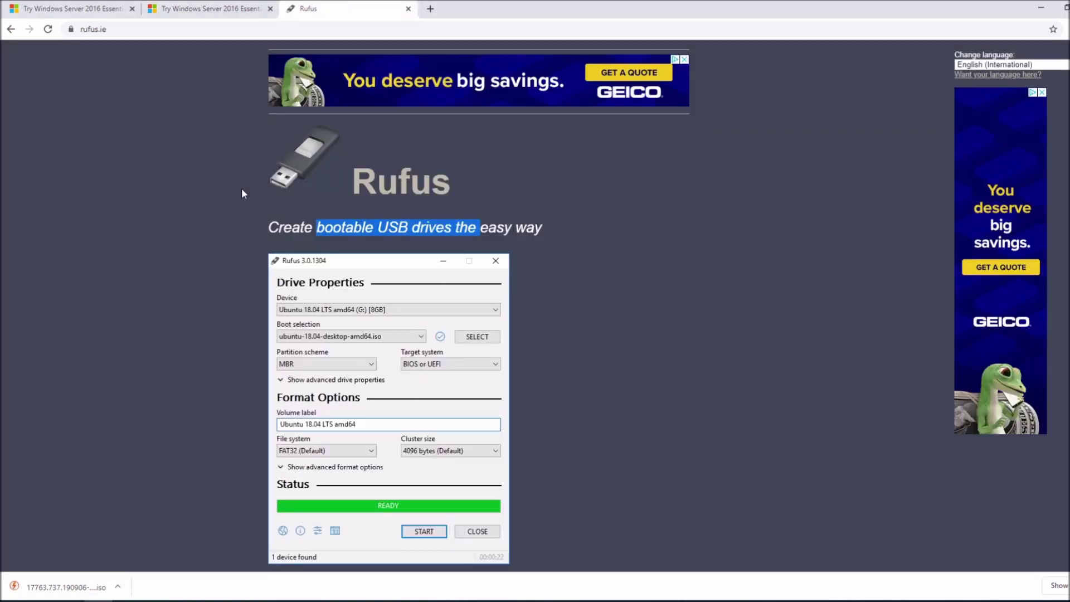
pyautogui.click(362, 232)
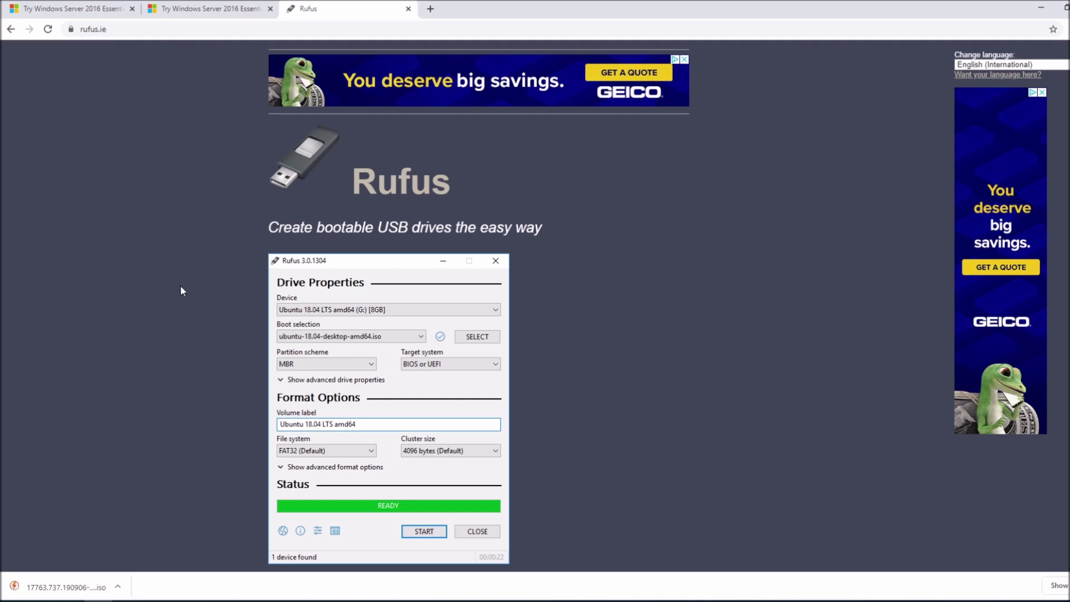
pyautogui.scroll(-1, 184, 291)
pyautogui.scroll(1, 185, 291)
pyautogui.scroll(-8, 184, 291)
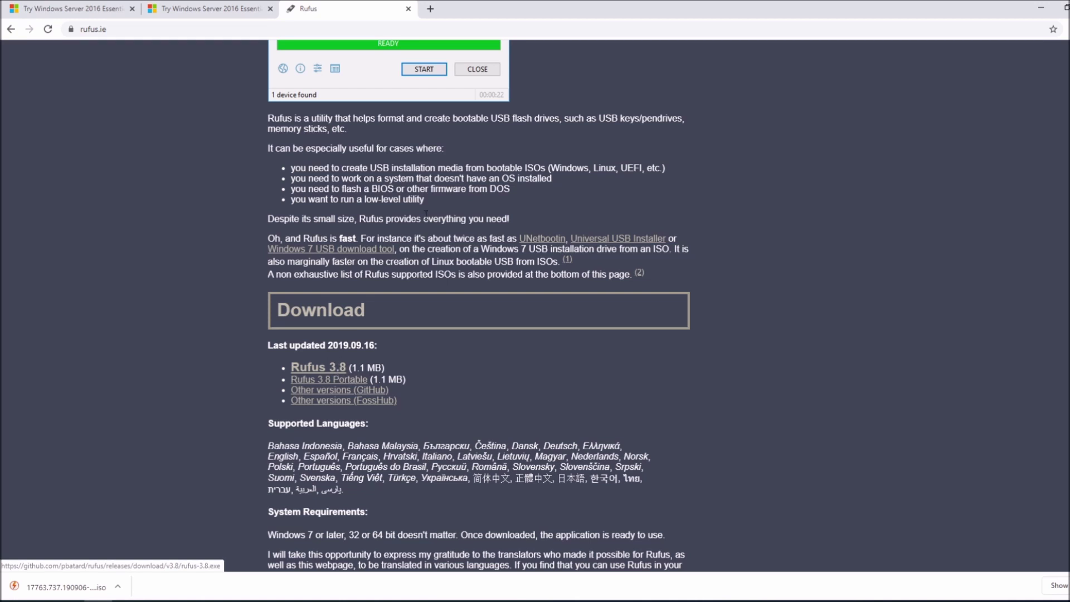
pyautogui.click(1043, 7)
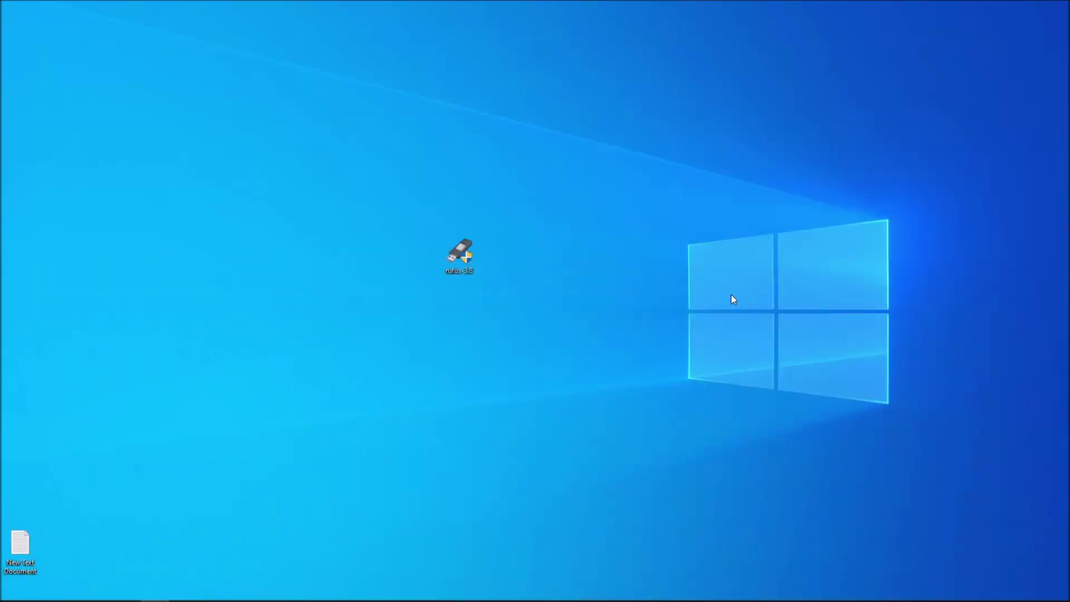
# - Launch rufus-3.8, keep the 16 GB drive, and load the Server Essentials ISO from Downloads
pyautogui.doubleClick(459, 255)
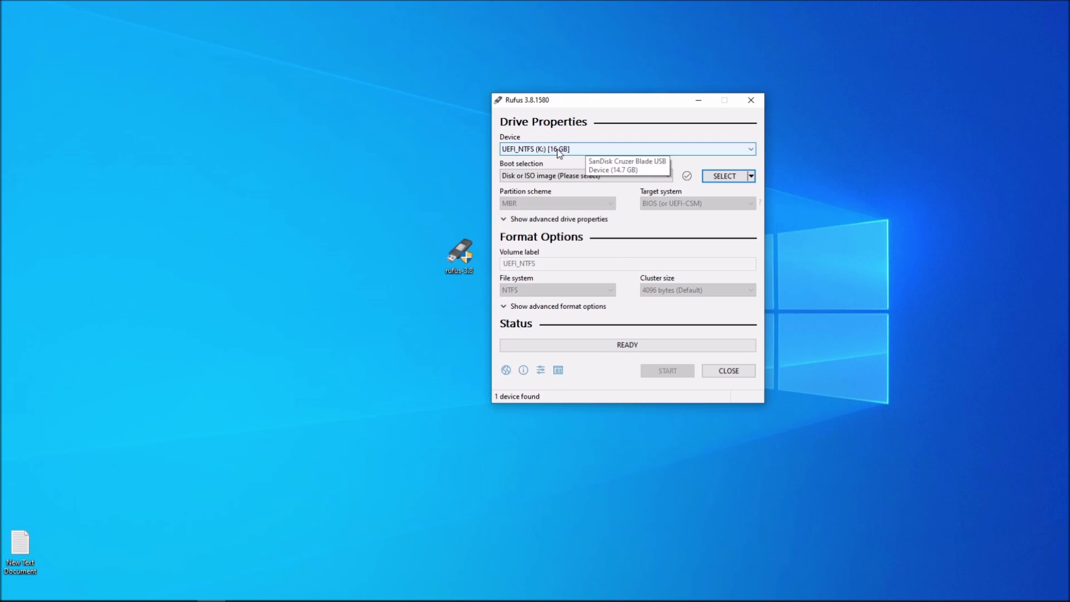
pyautogui.click(595, 147)
pyautogui.click(605, 140)
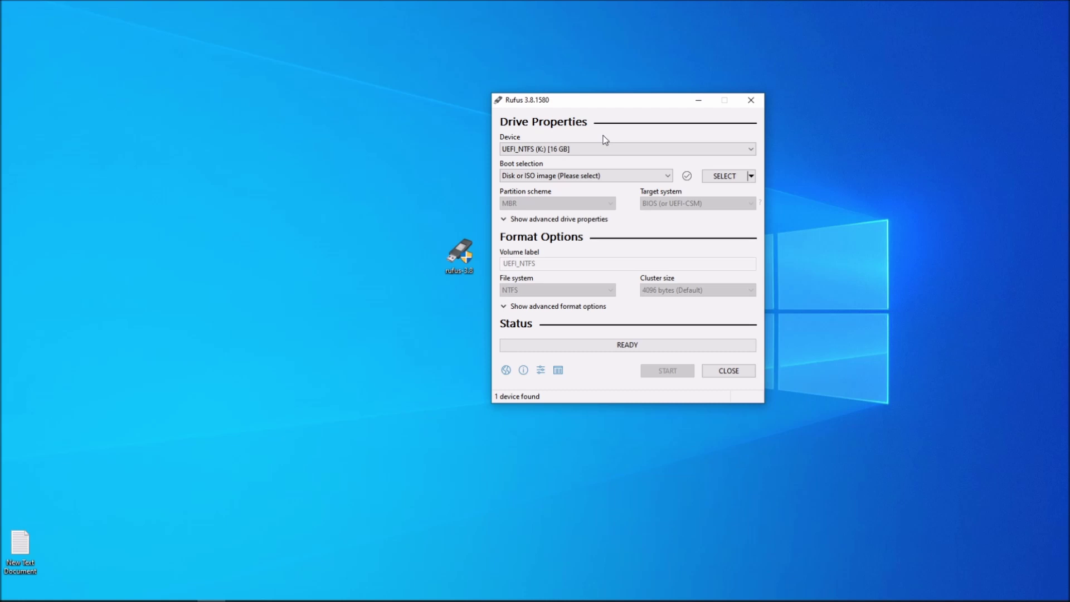
pyautogui.click(550, 180)
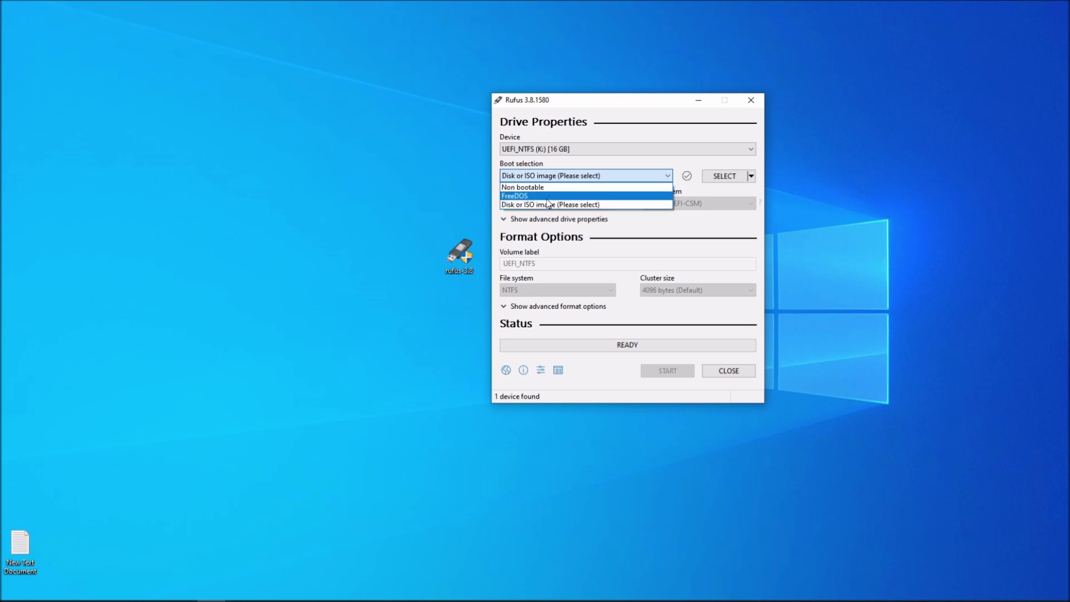
pyautogui.click(542, 214)
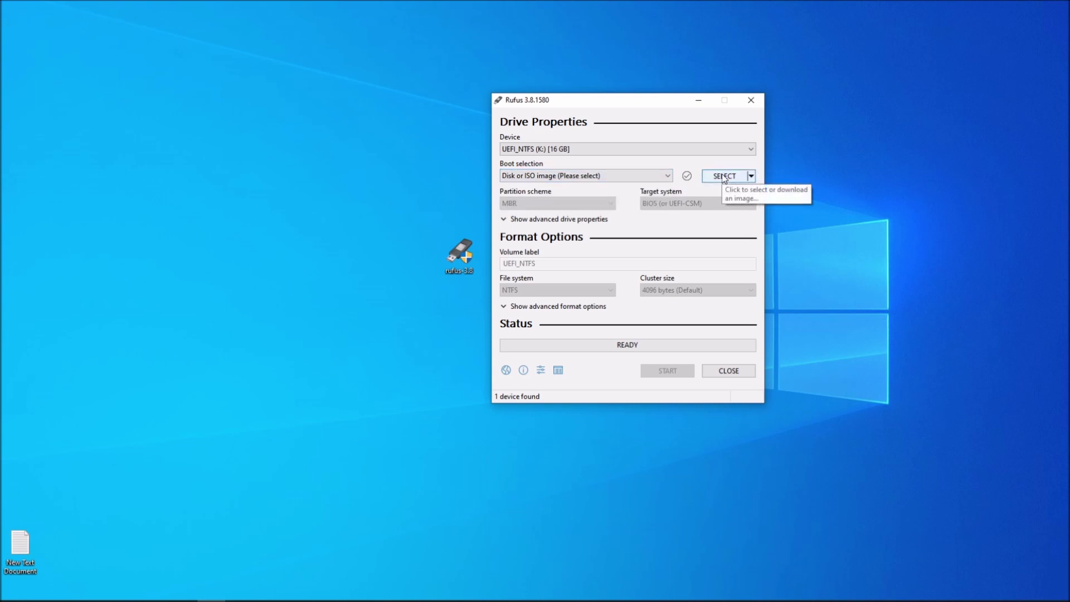
pyautogui.click(718, 178)
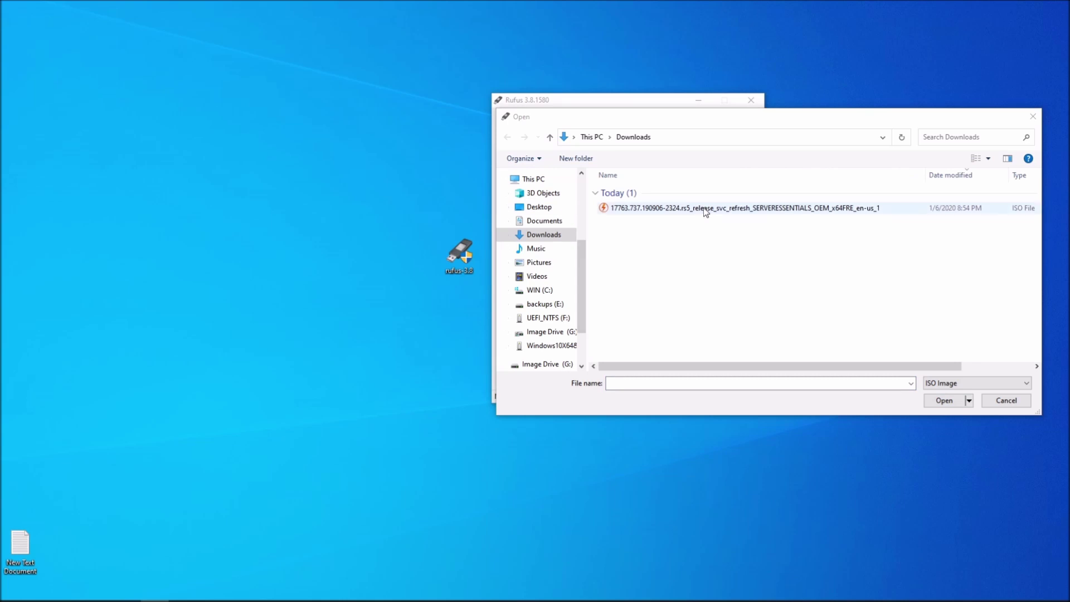
pyautogui.click(703, 207)
pyautogui.click(945, 401)
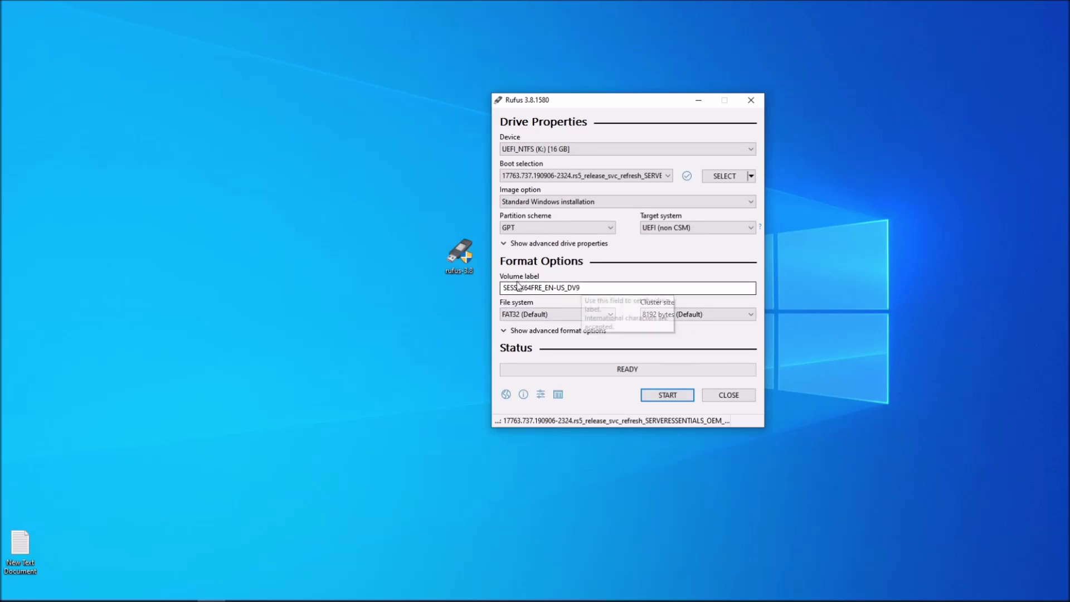
# - Keep GPT as the partition scheme and change the file system to NTFS
pyautogui.click(557, 227)
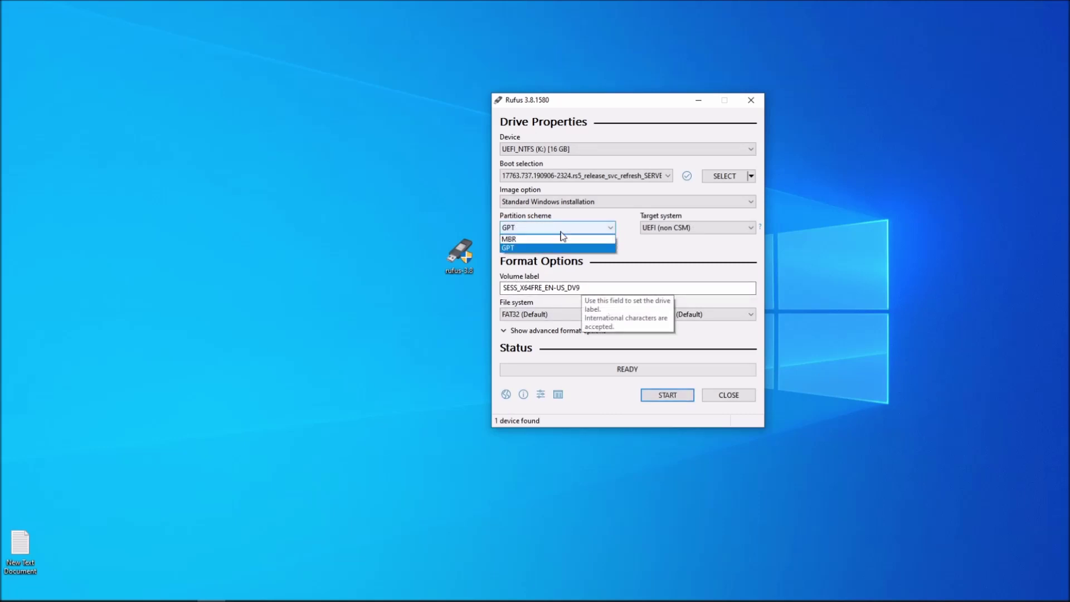
pyautogui.click(536, 247)
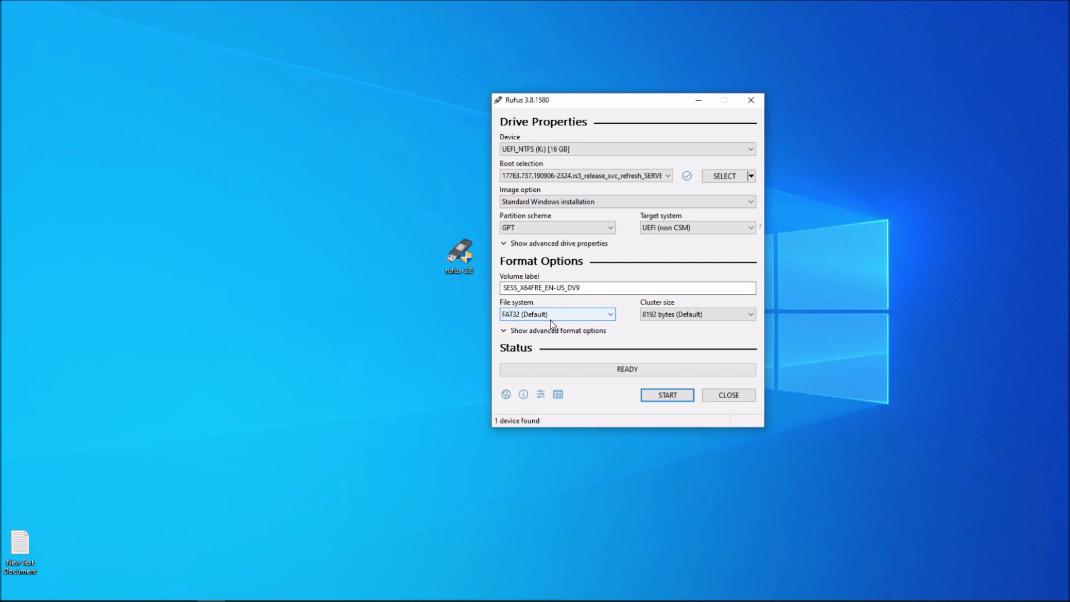
pyautogui.click(580, 315)
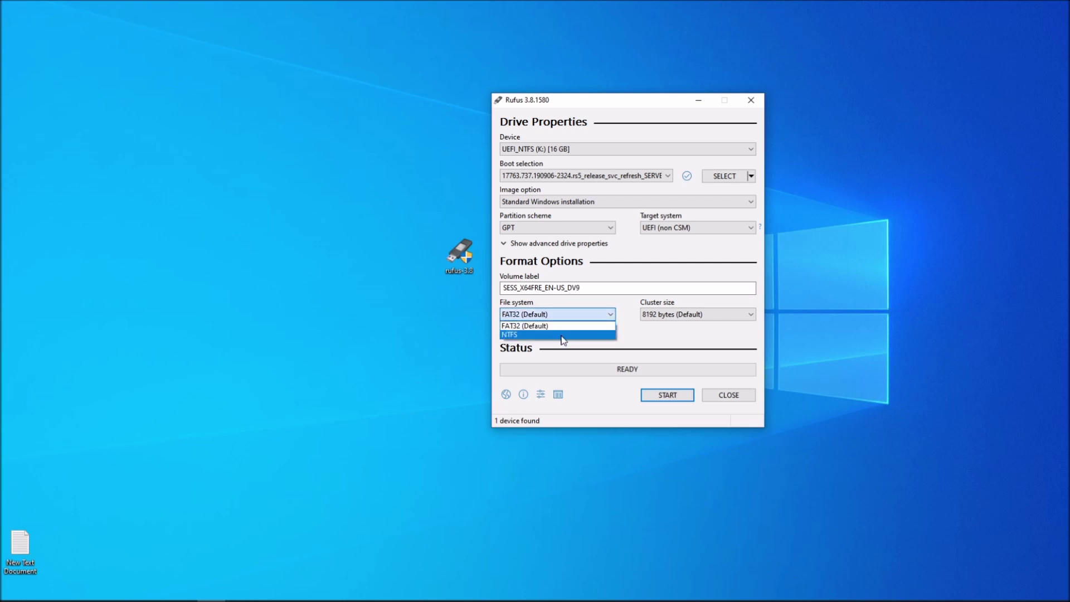
pyautogui.click(561, 335)
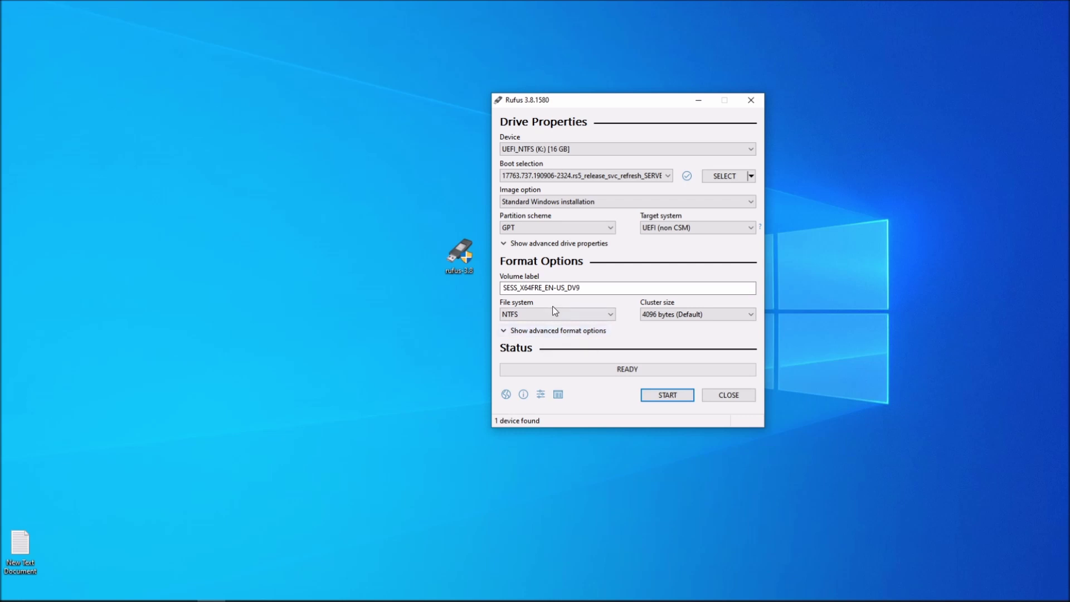
# - Write the ISO to the 16 GB drive, confirming the data erase, then close Rufus
pyautogui.click(679, 396)
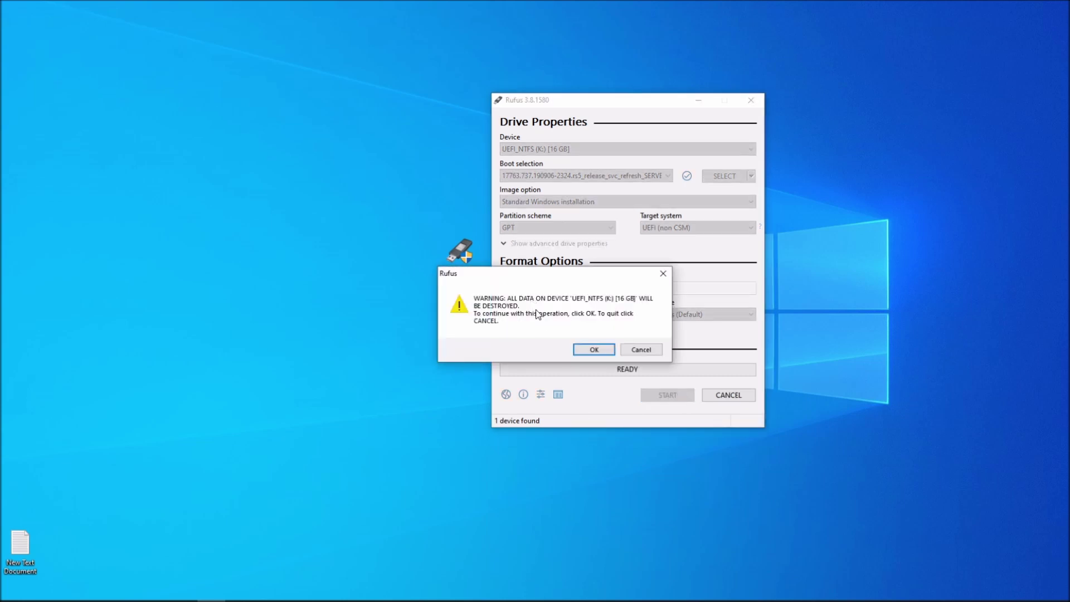
pyautogui.click(593, 348)
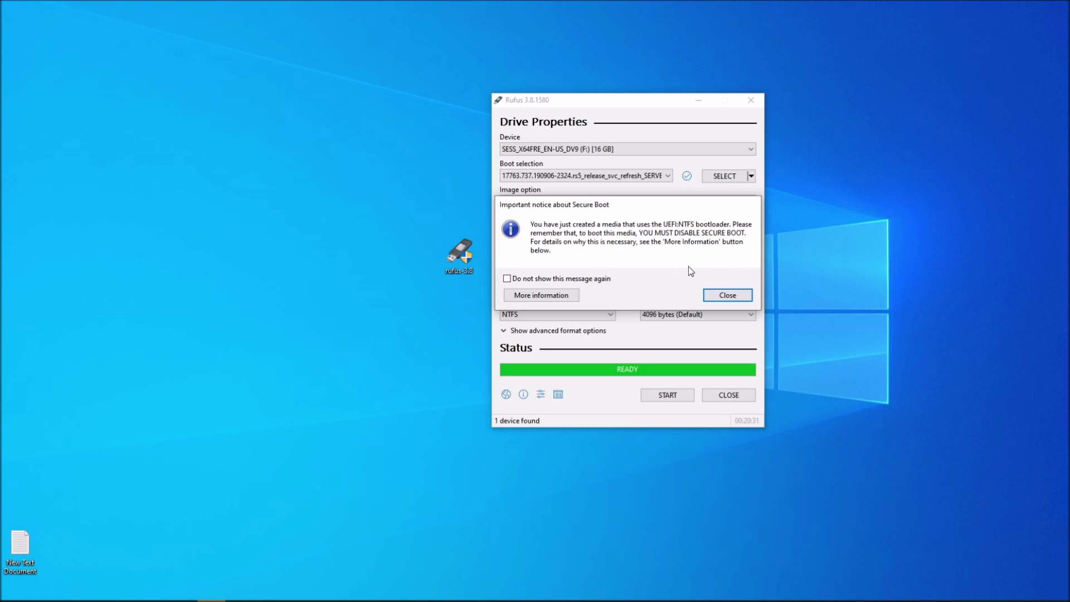
pyautogui.click(731, 295)
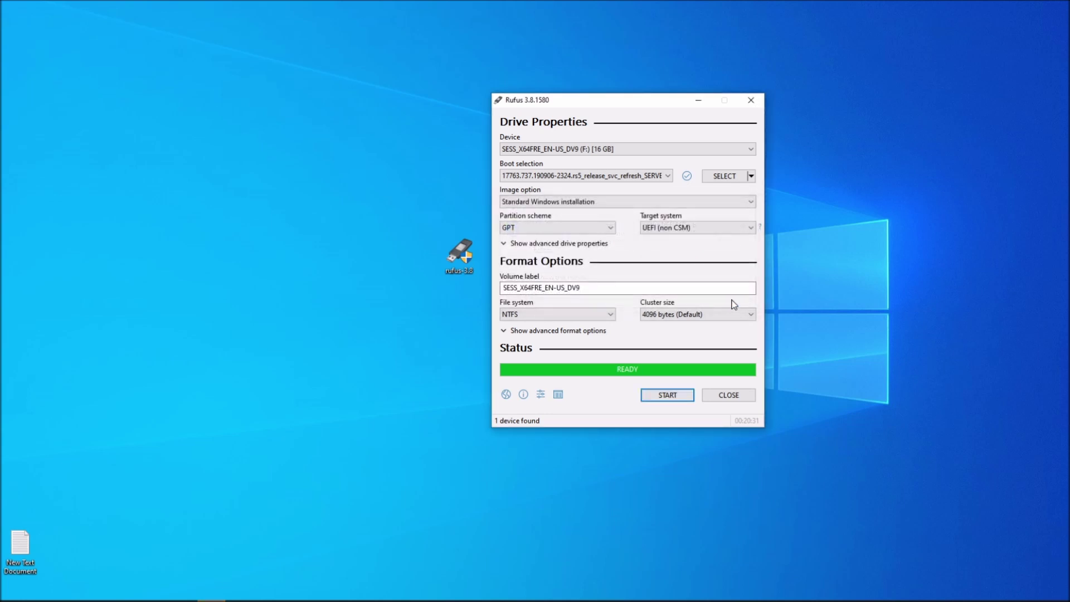
pyautogui.click(727, 397)
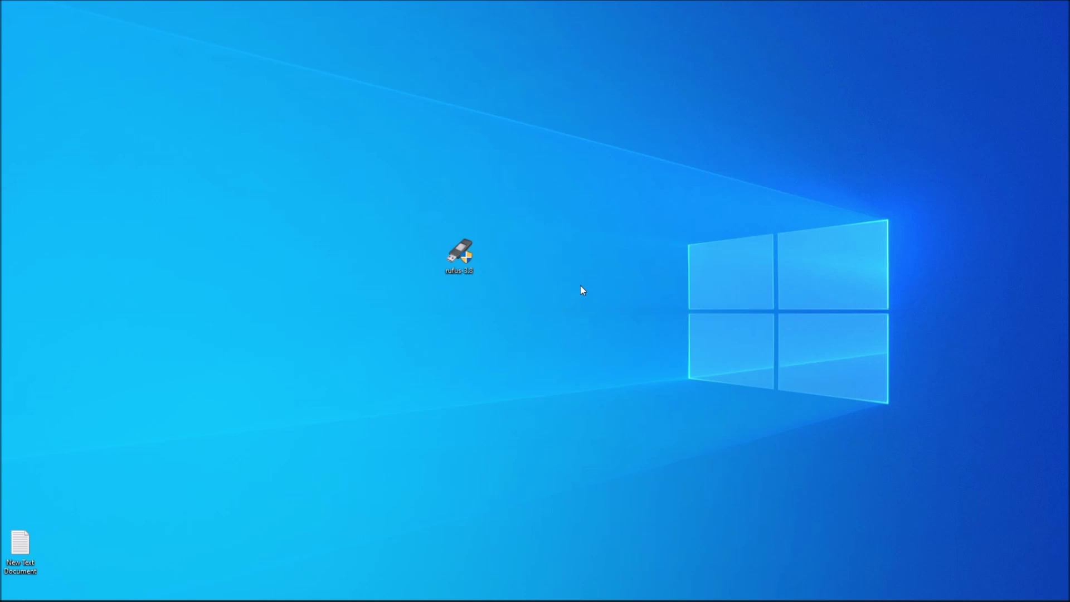
# - Run setup from the SESS_X64FRE_EN-US_DV9 (F:) drive and move the Setup window right
pyautogui.press('super+e')
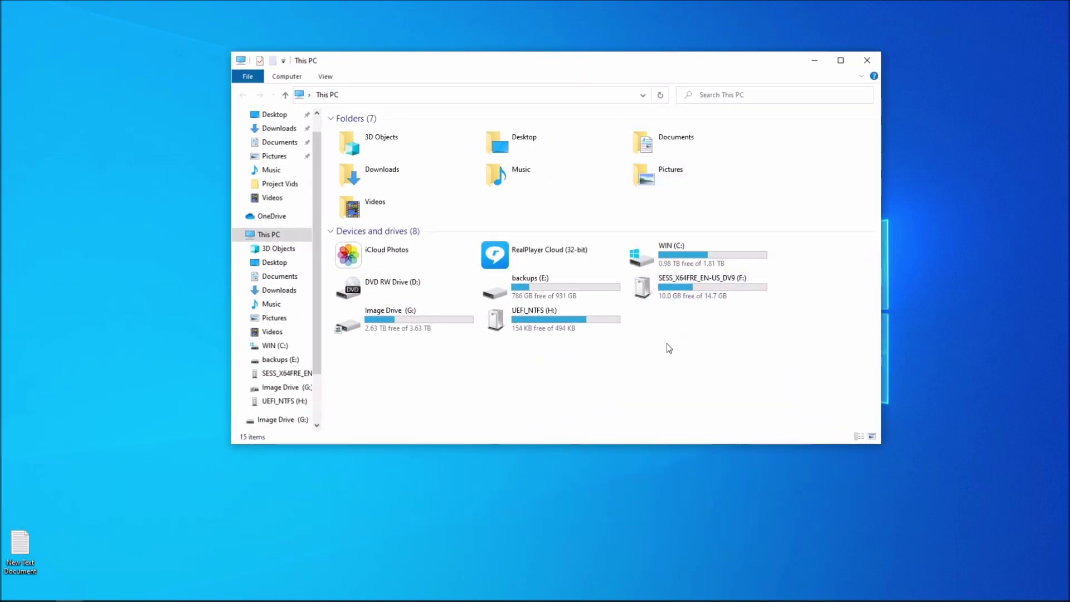
pyautogui.doubleClick(722, 296)
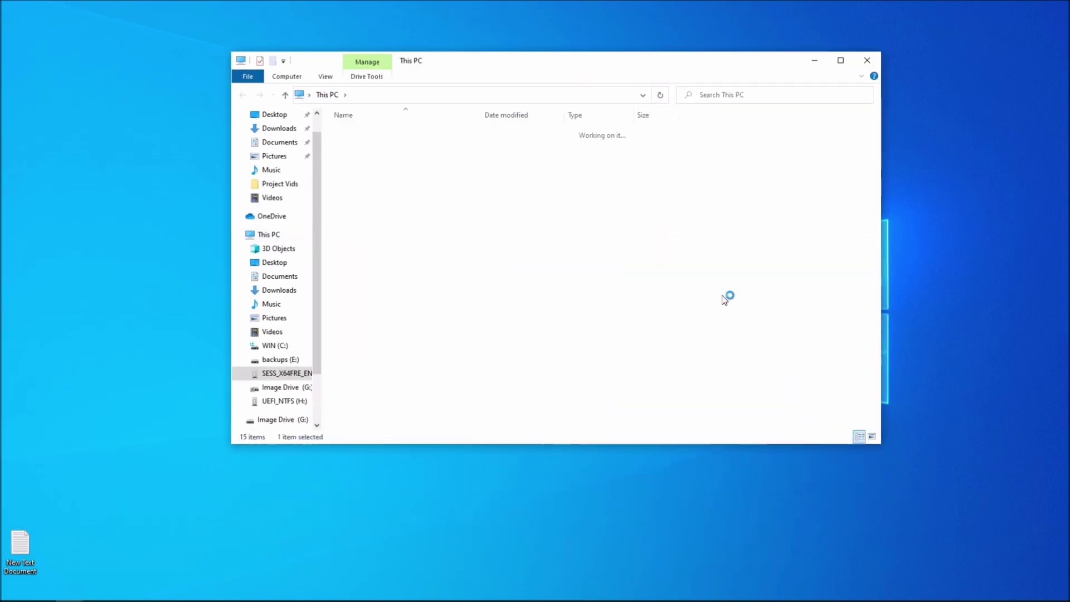
pyautogui.click(364, 218)
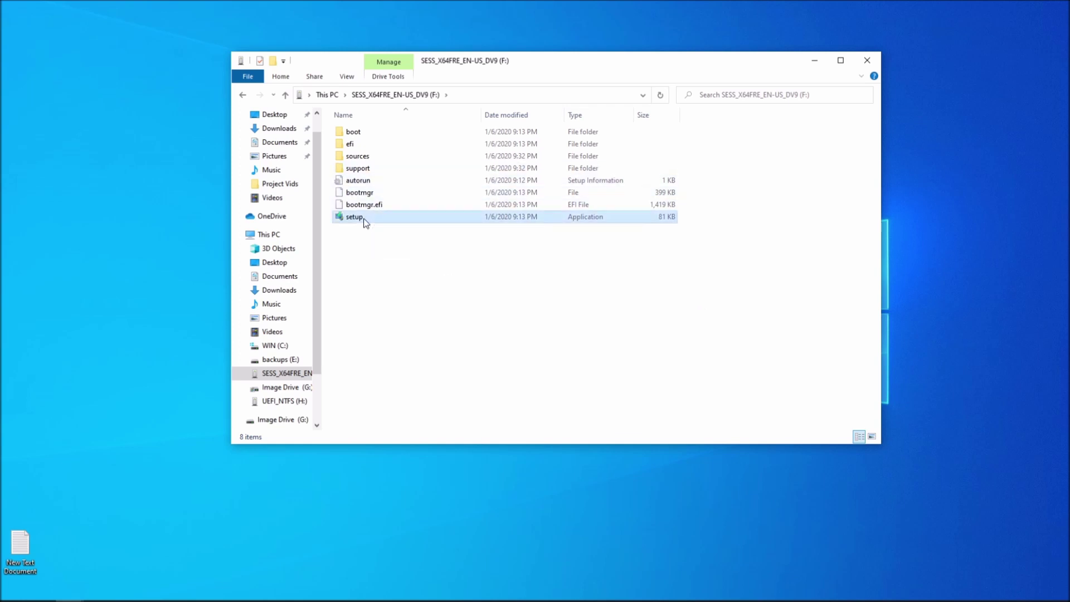
pyautogui.doubleClick(365, 220)
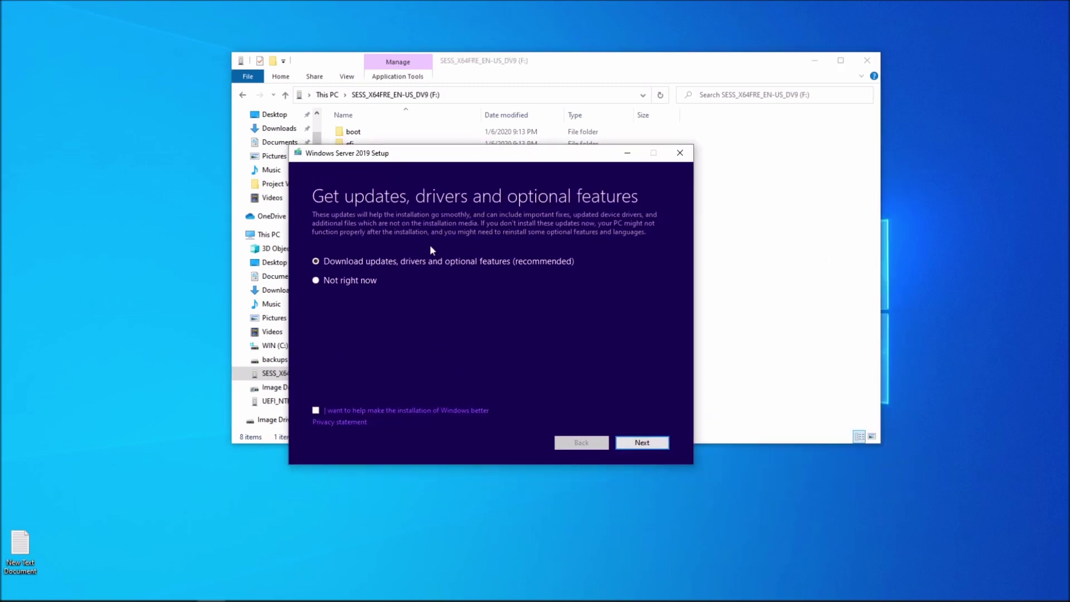
pyautogui.moveTo(425, 156); pyautogui.dragTo(512, 156)
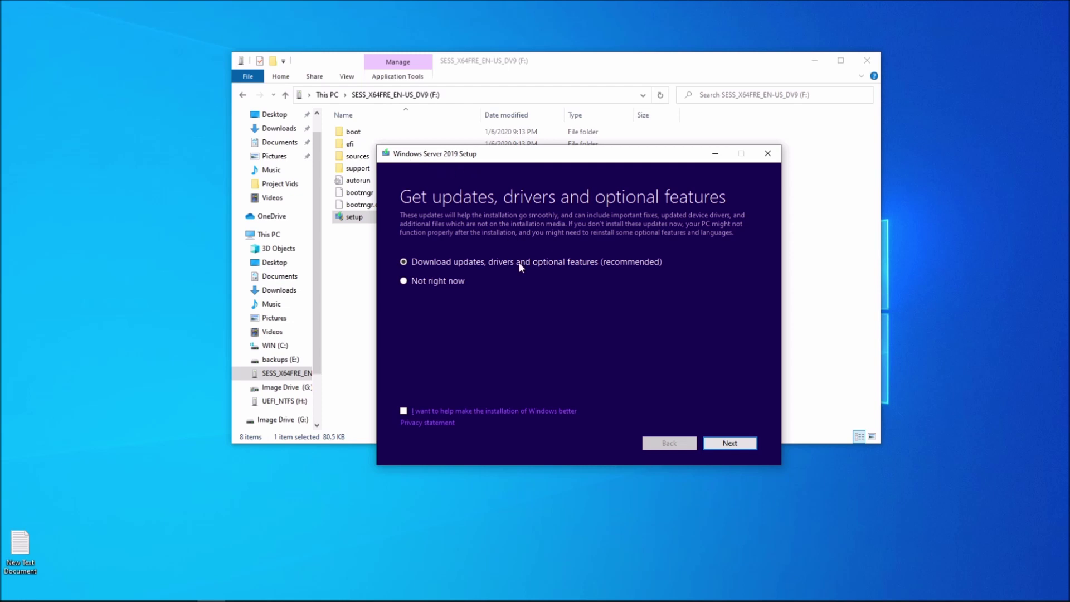